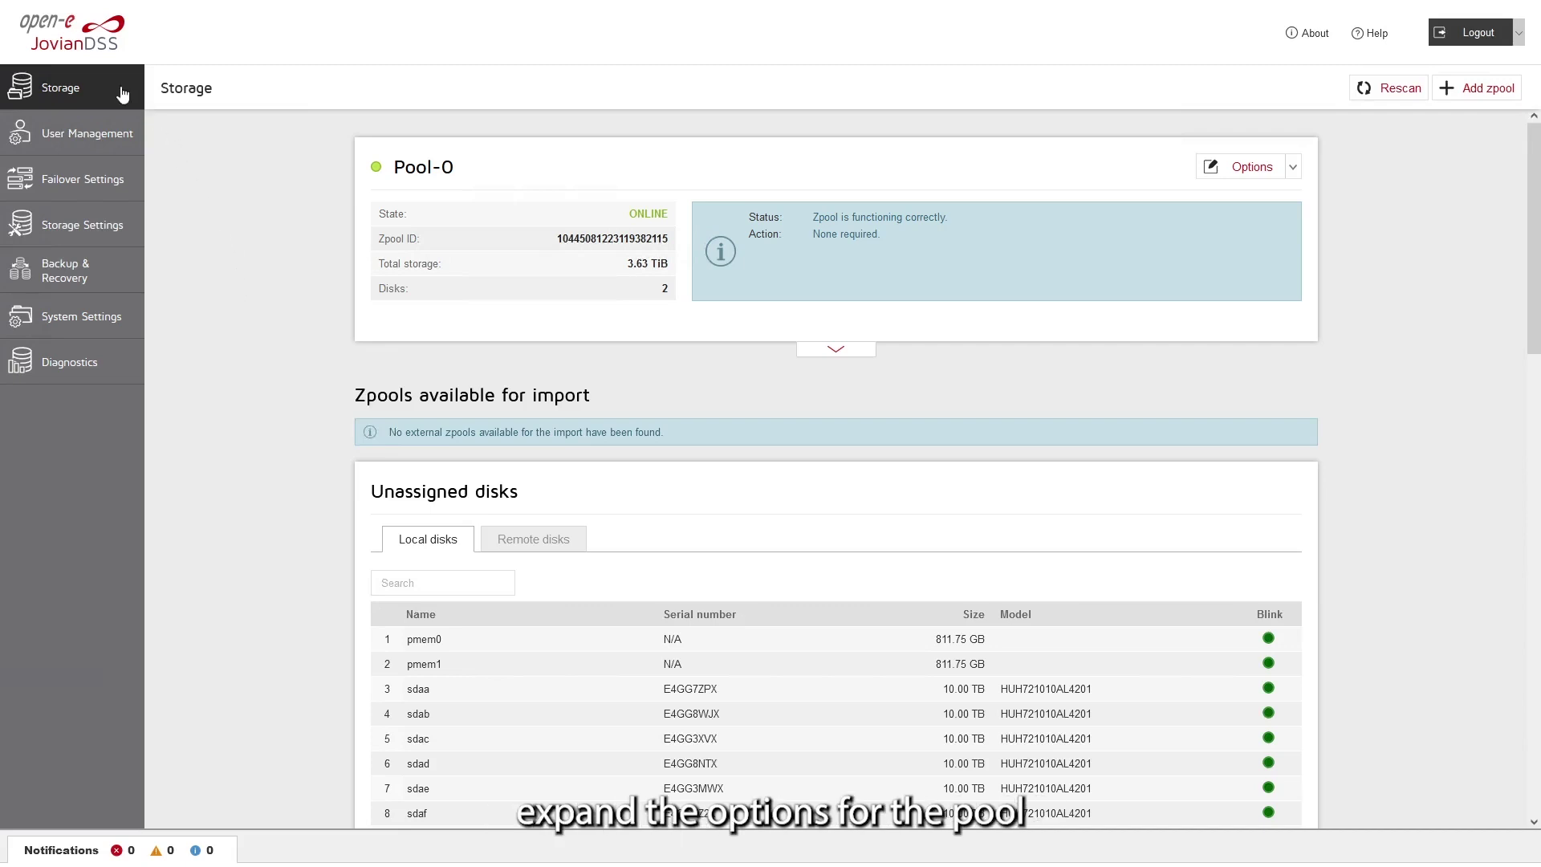
- Expand the Pool-0 panel to reveal its Status tab with the Trim section
left_click(833, 356)
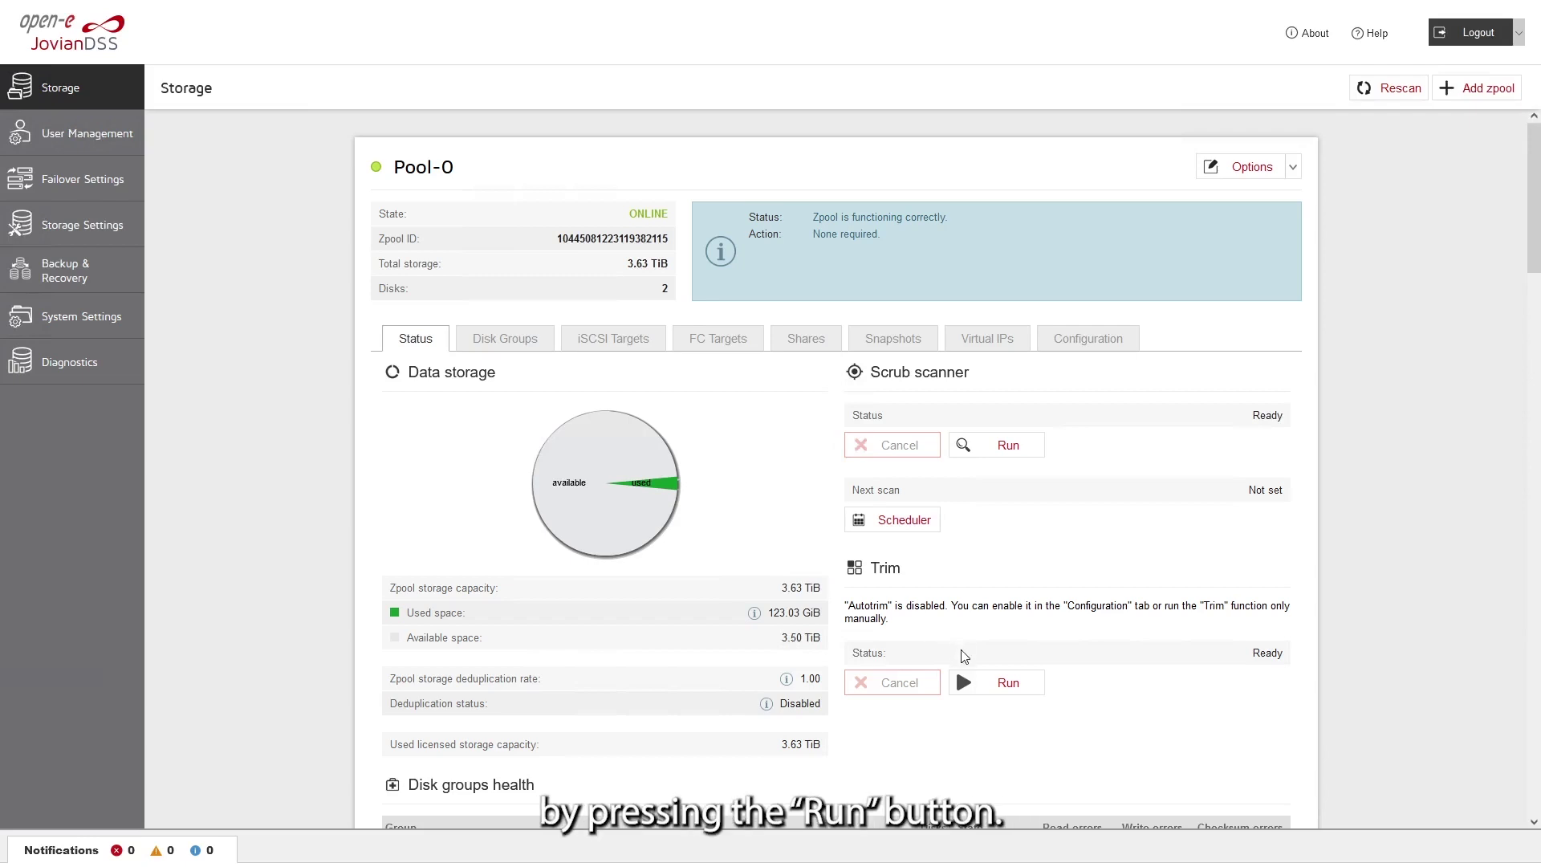
- Run a manual Trim on Pool-0, then tick Autotrim in its Configuration tab
left_click(983, 682)
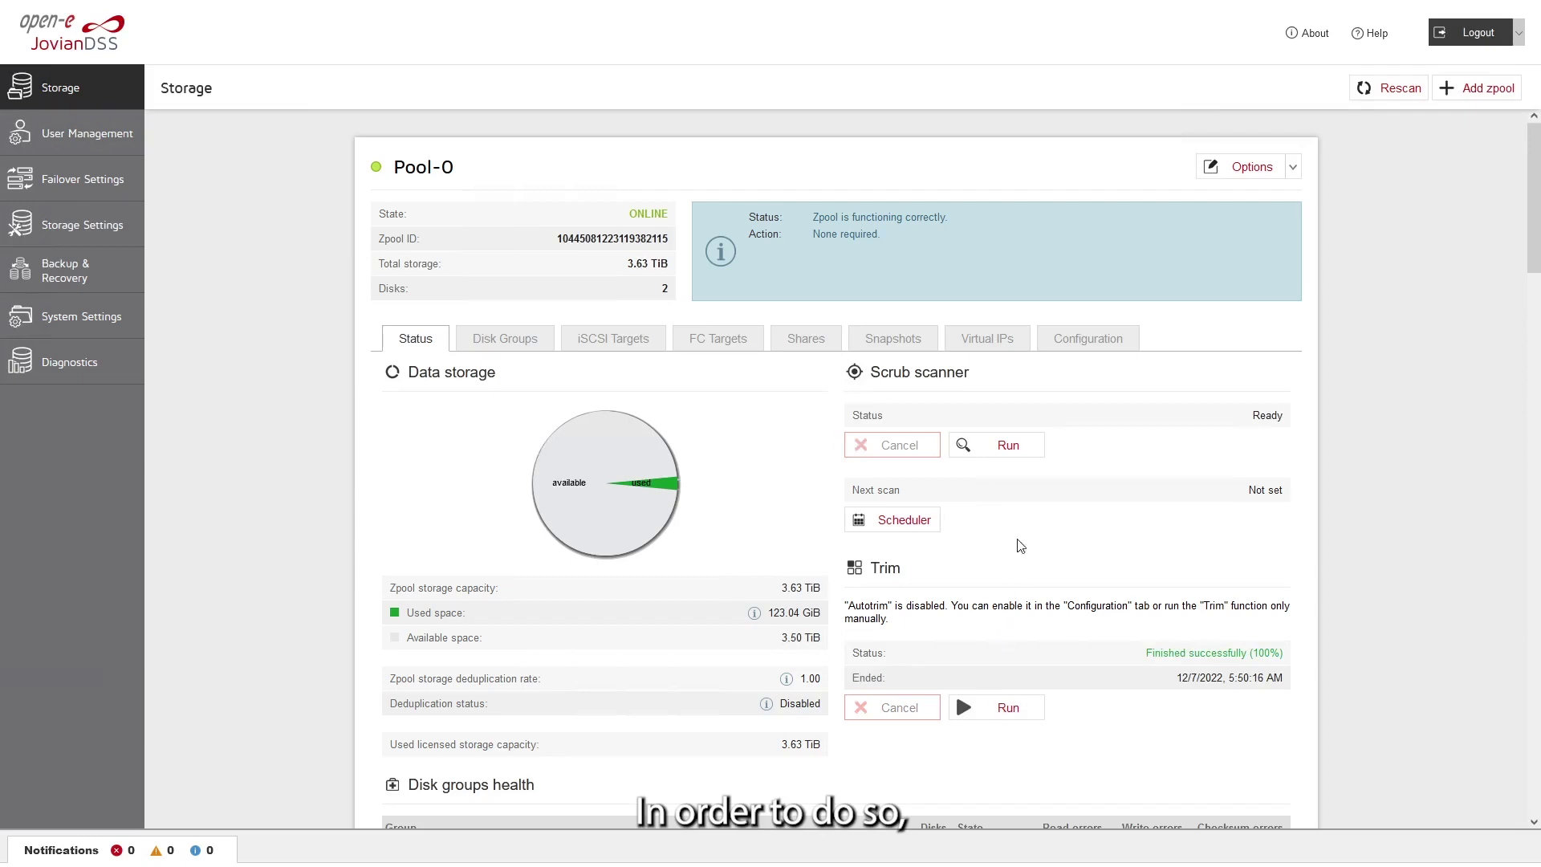
left_click(1064, 348)
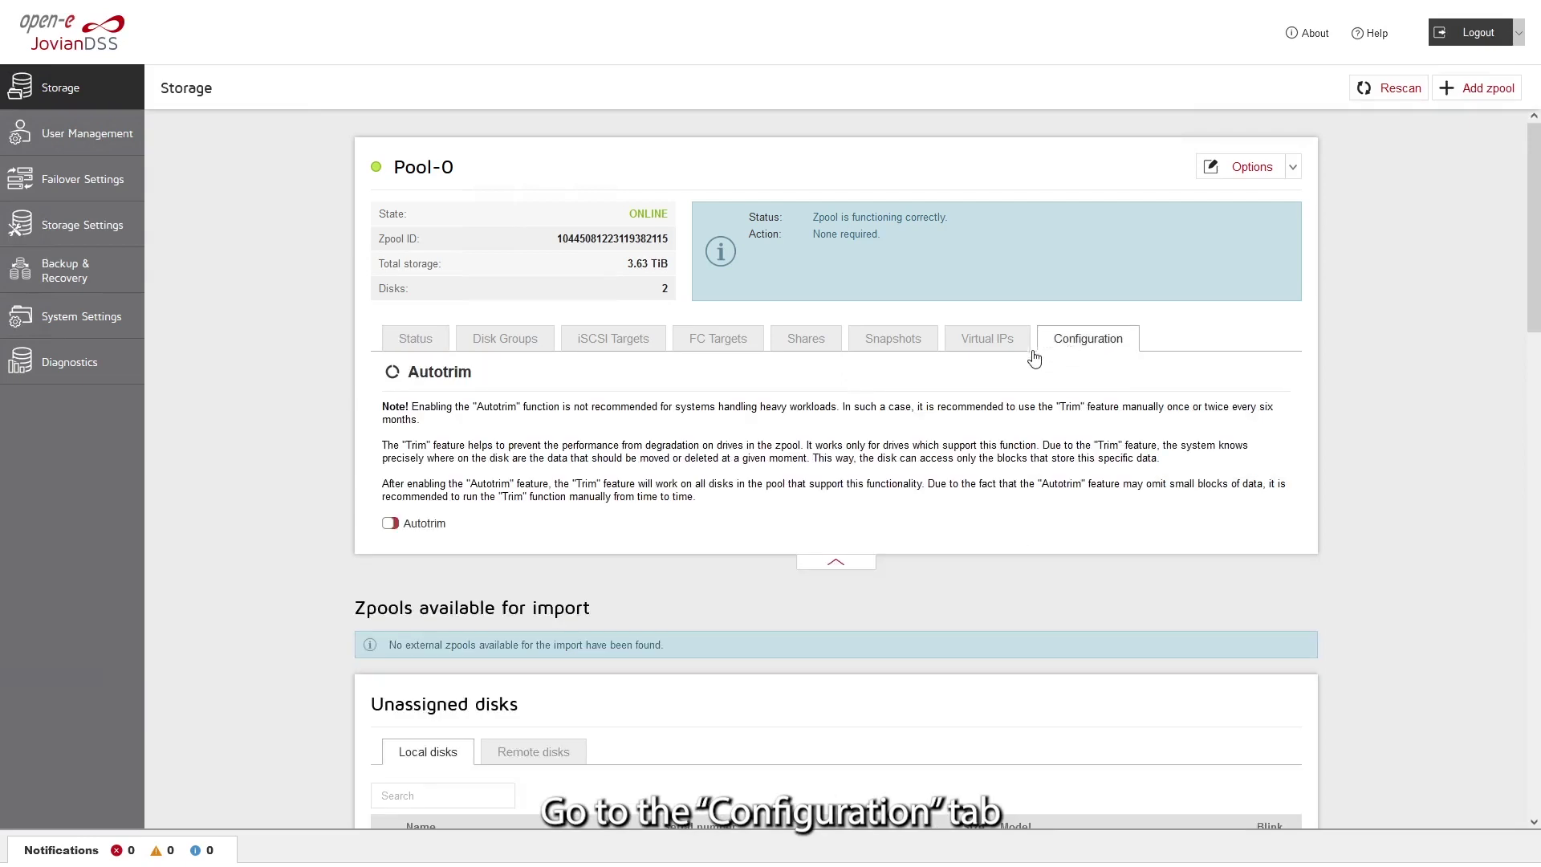
left_click(390, 526)
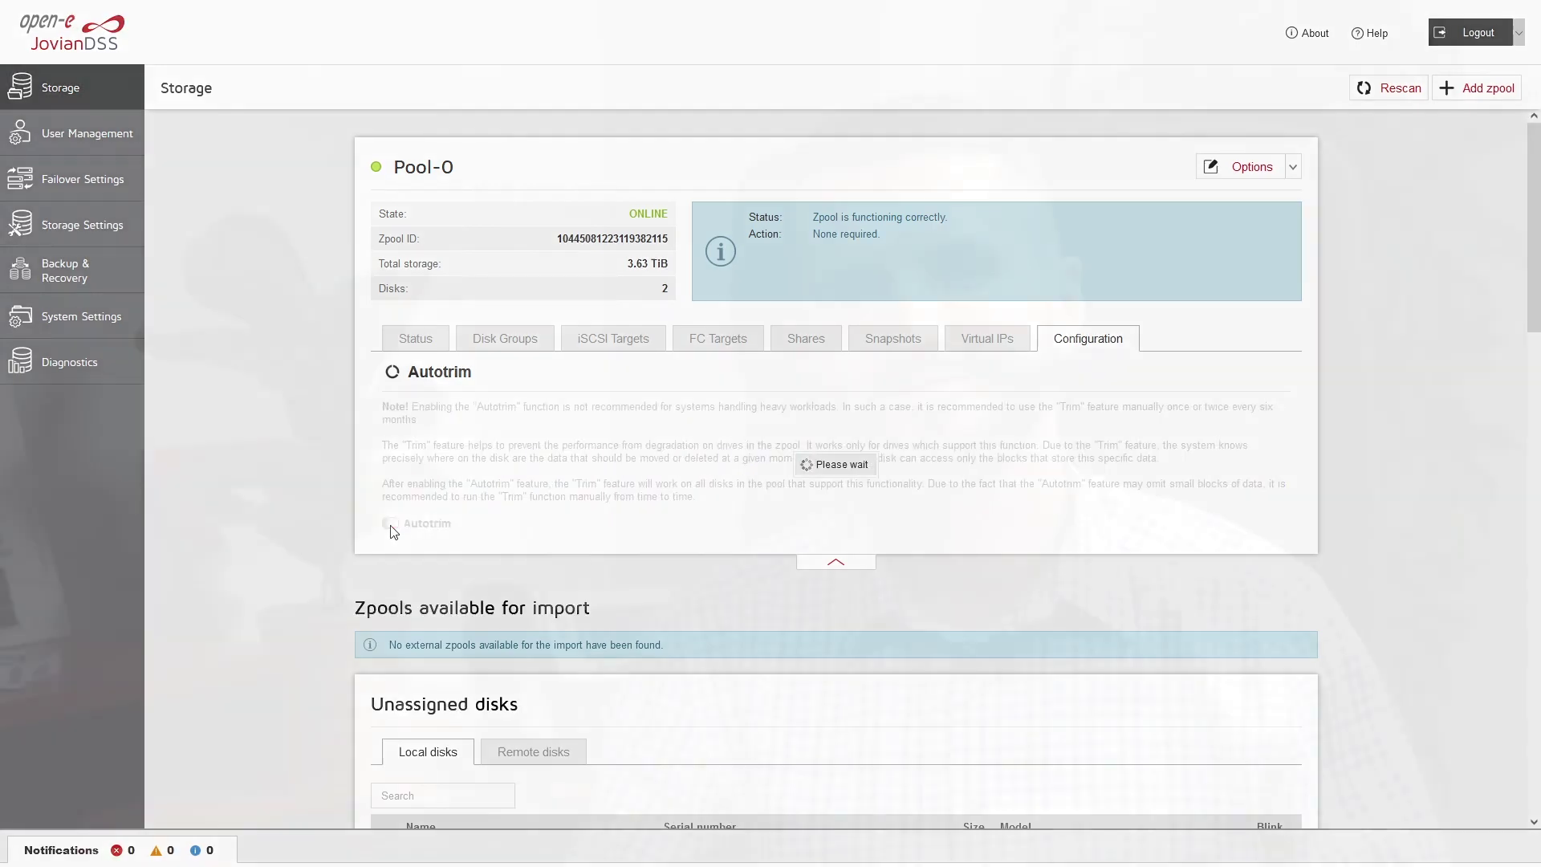